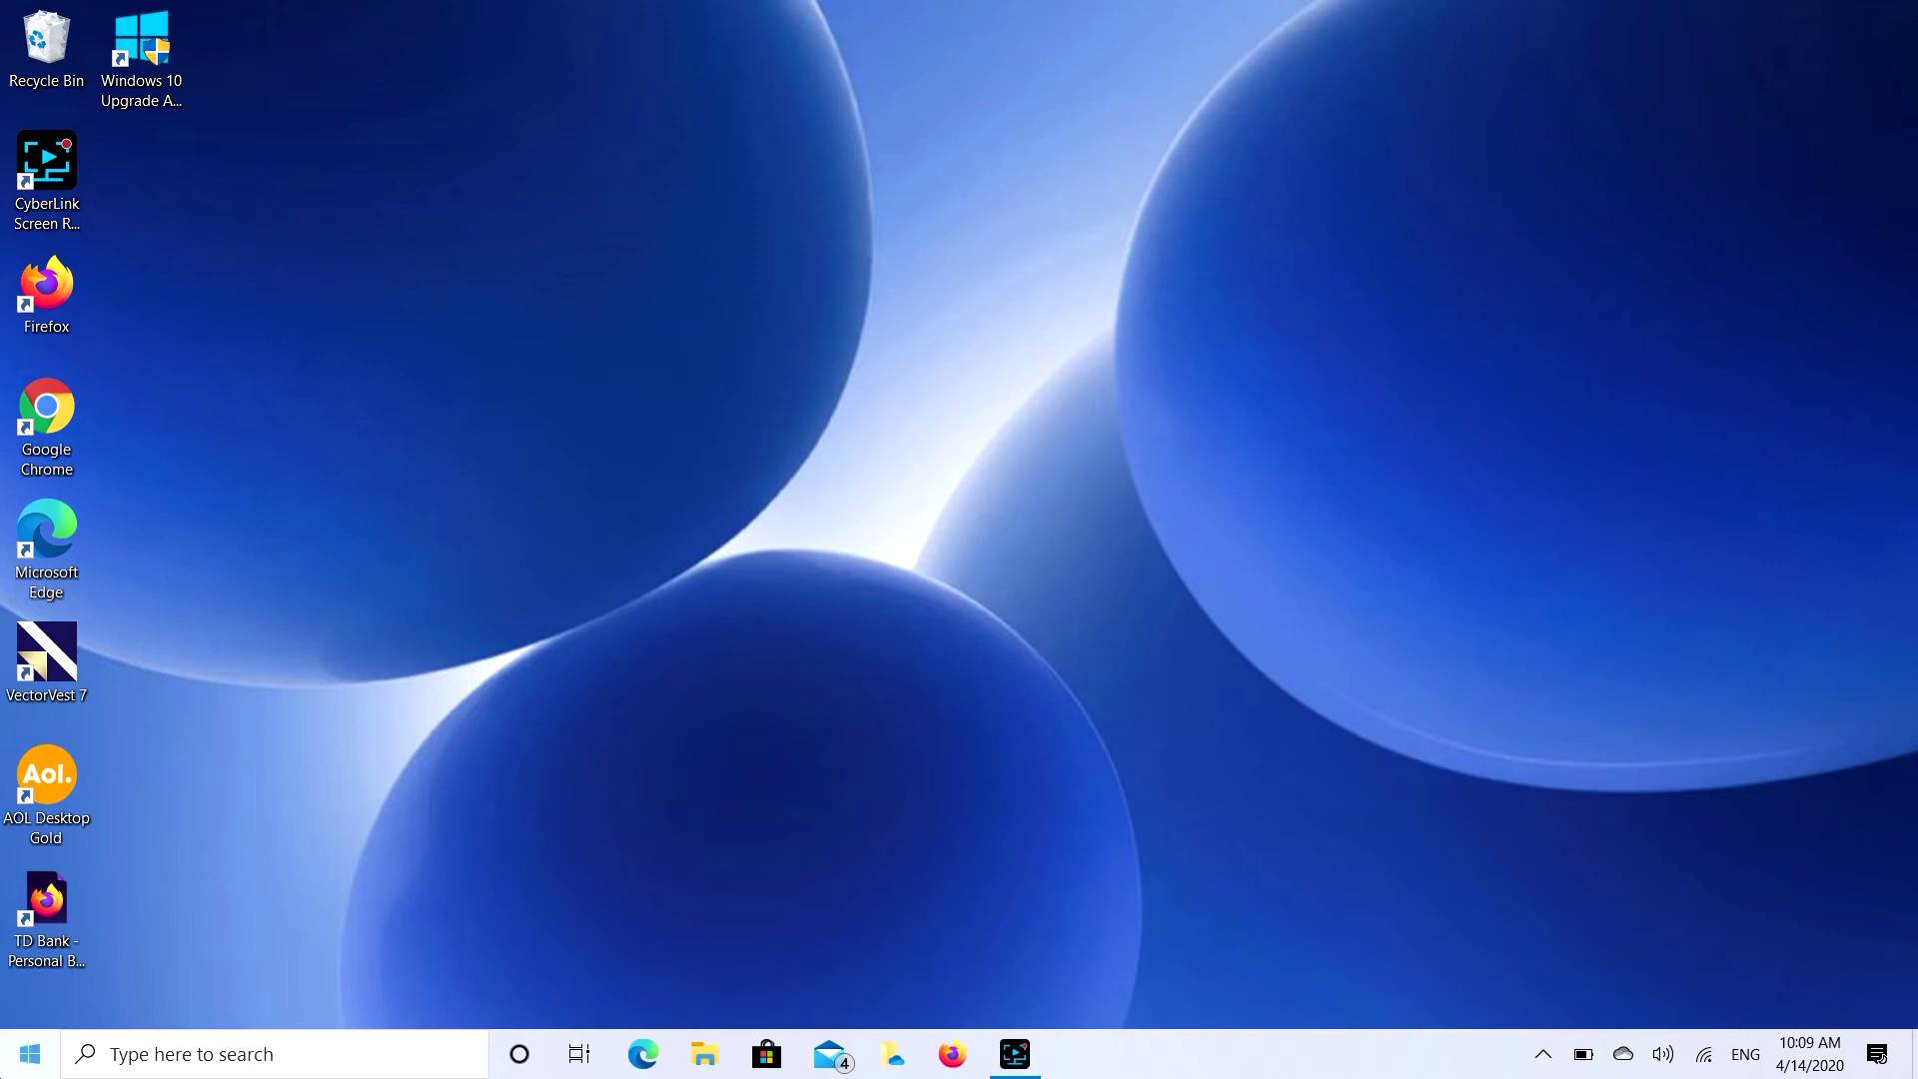
Find 'Bluetooth and other devices settings' via taskbar search for 'Blue' and launch it
click(224, 1057)
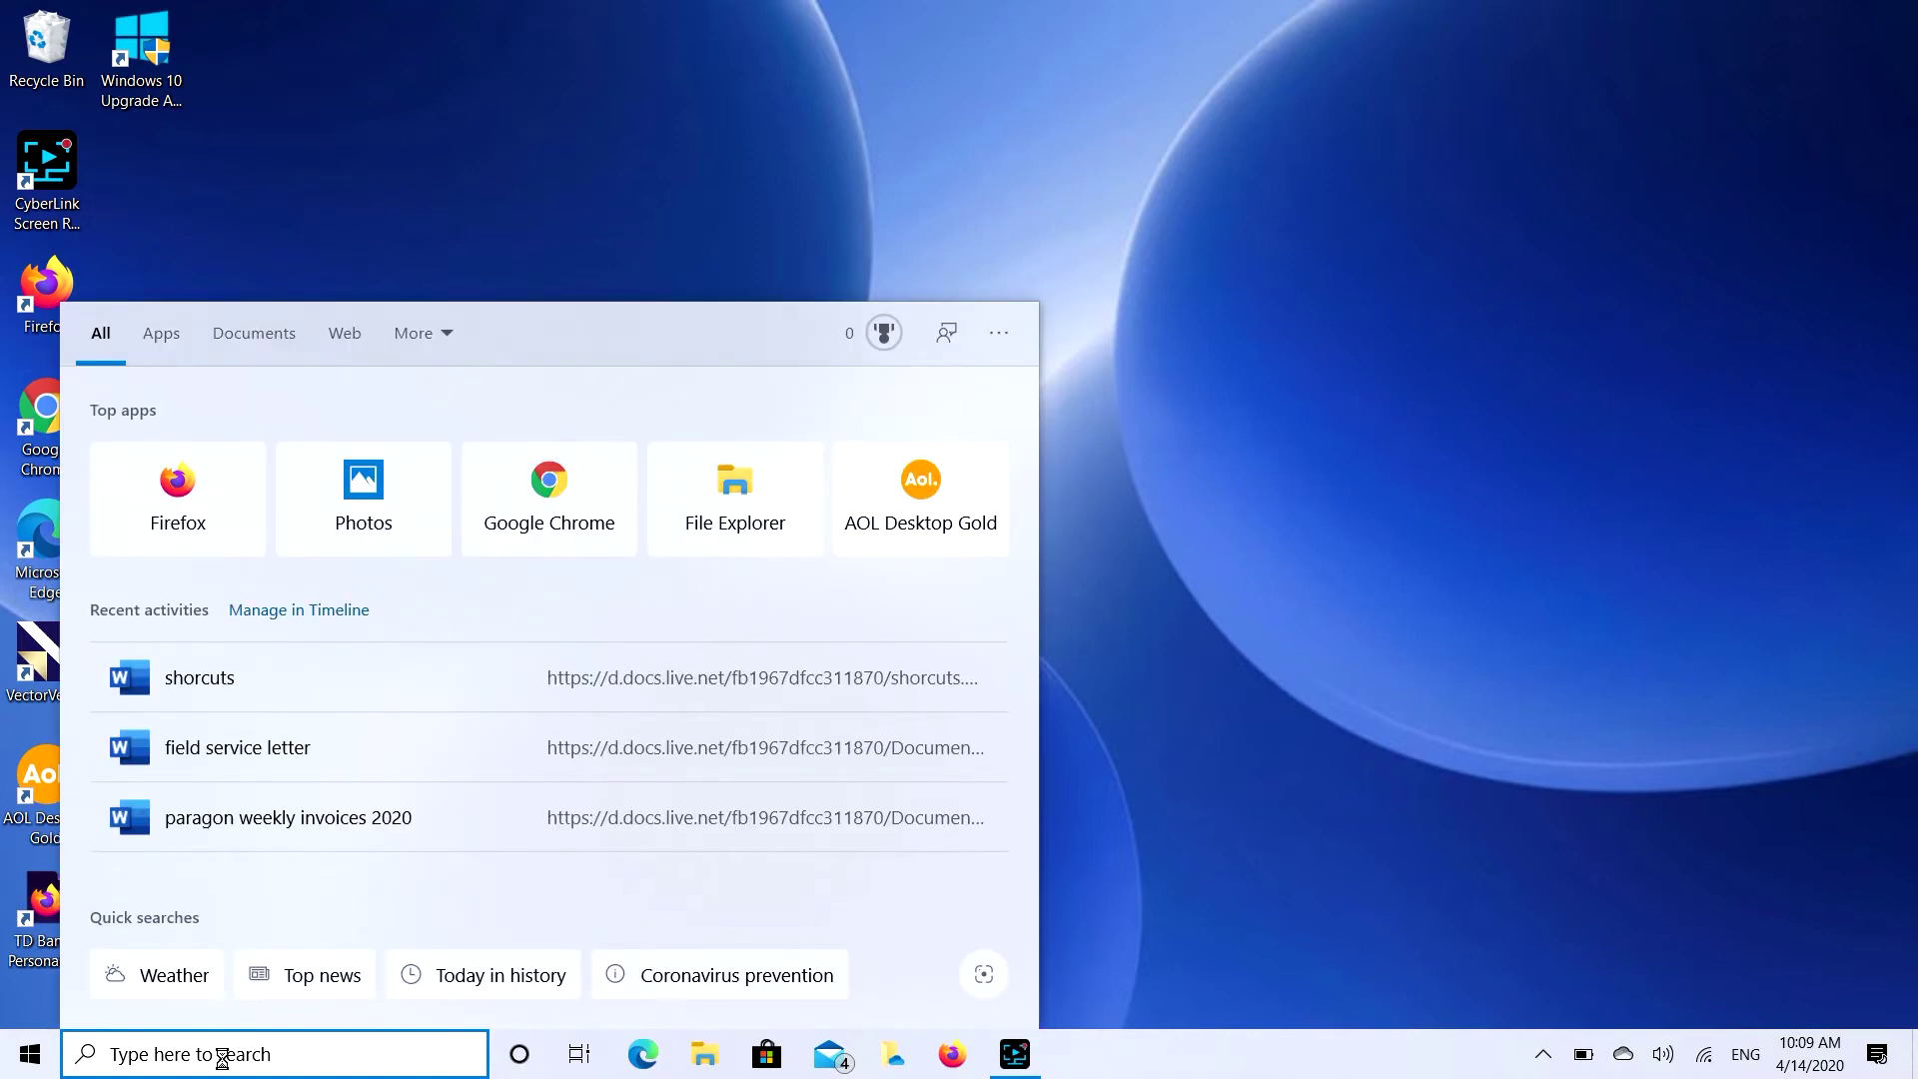
text(Blue)
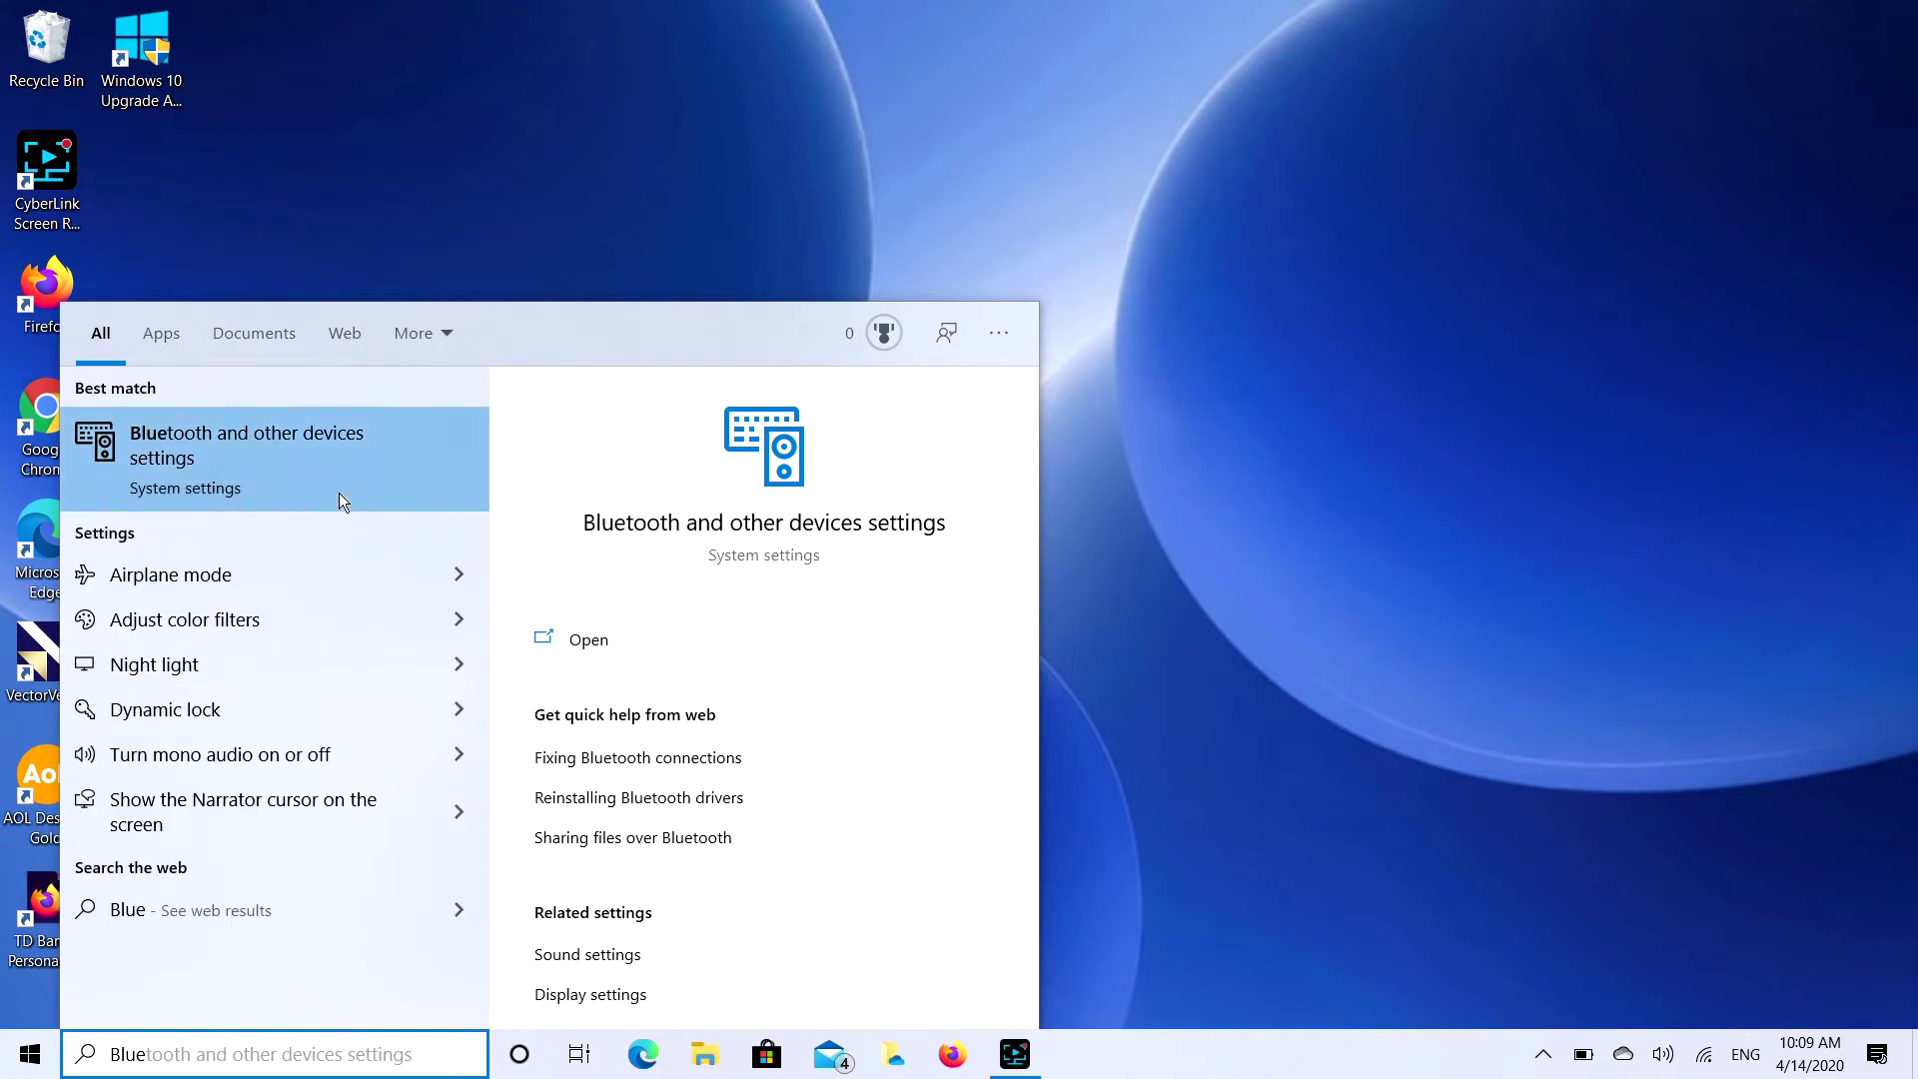
click(316, 491)
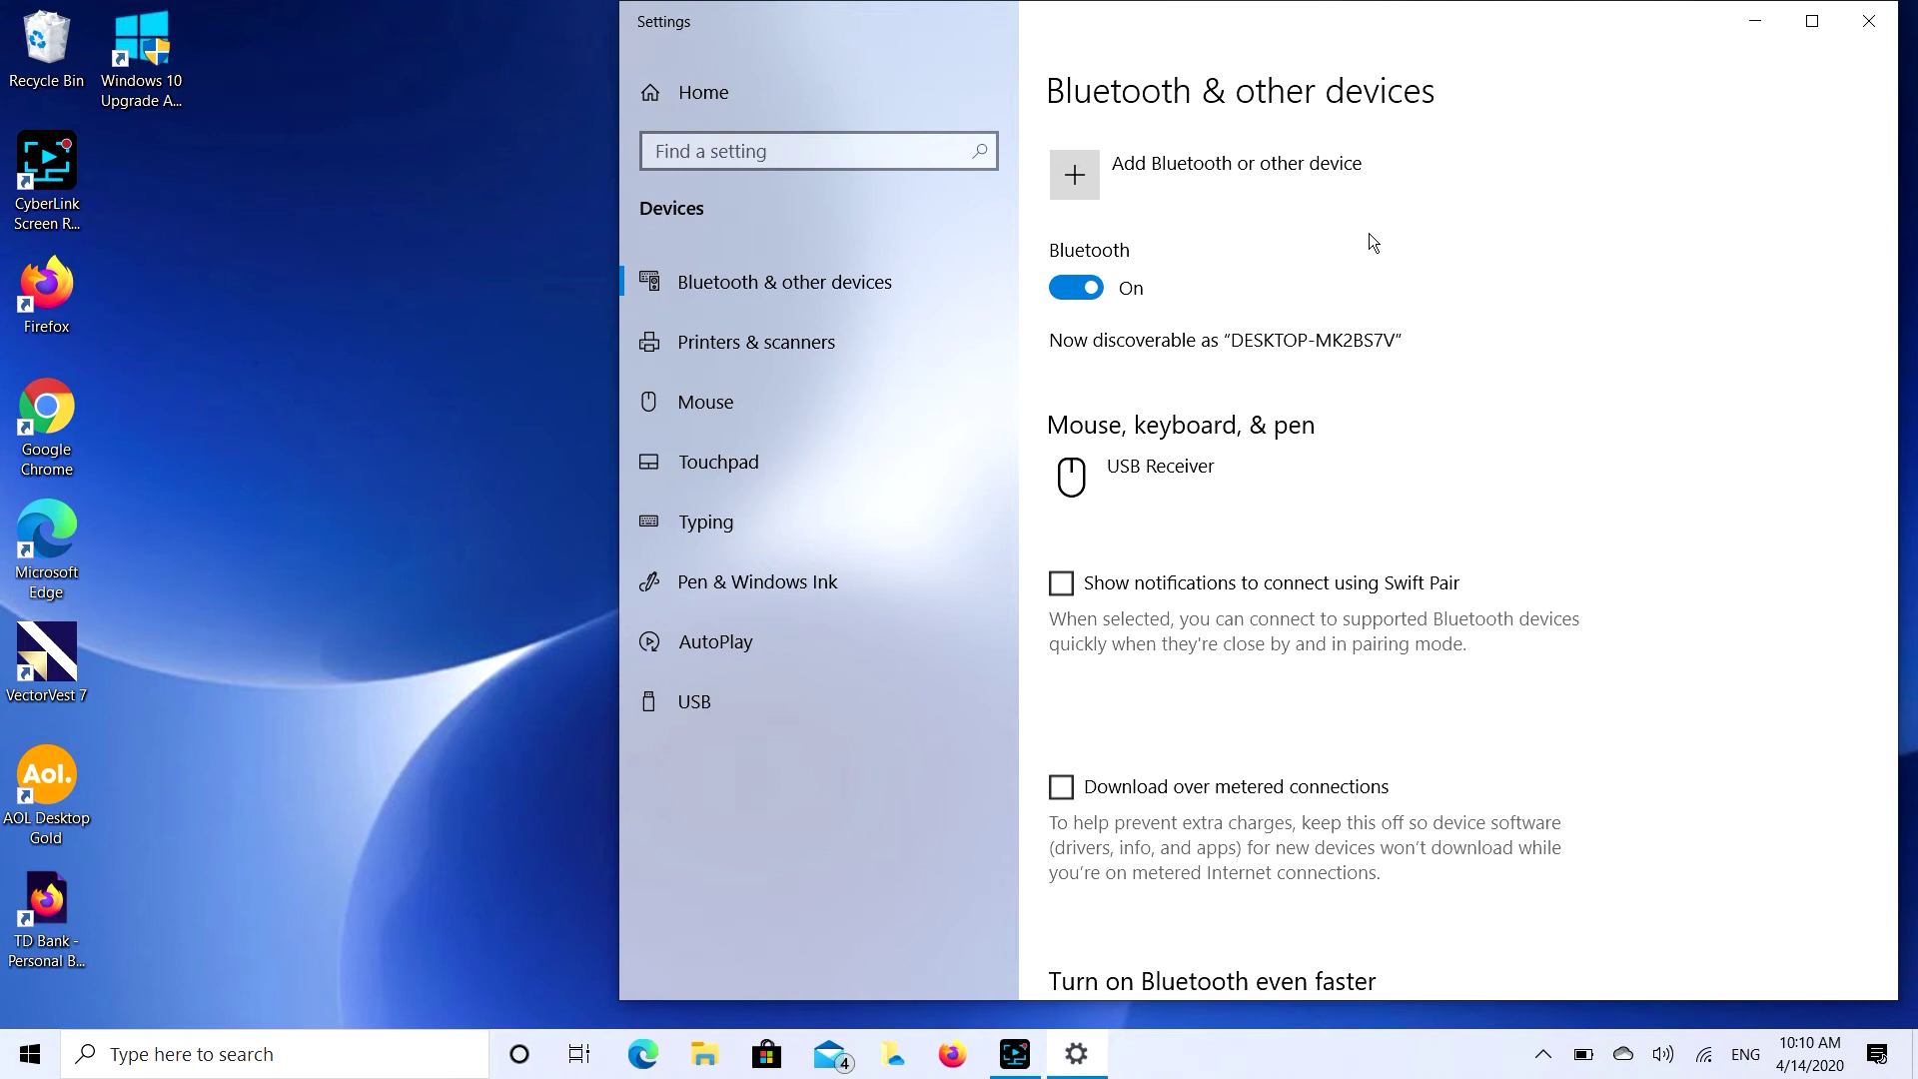
Start adding a new device from the Bluetooth & other devices page
click(1090, 179)
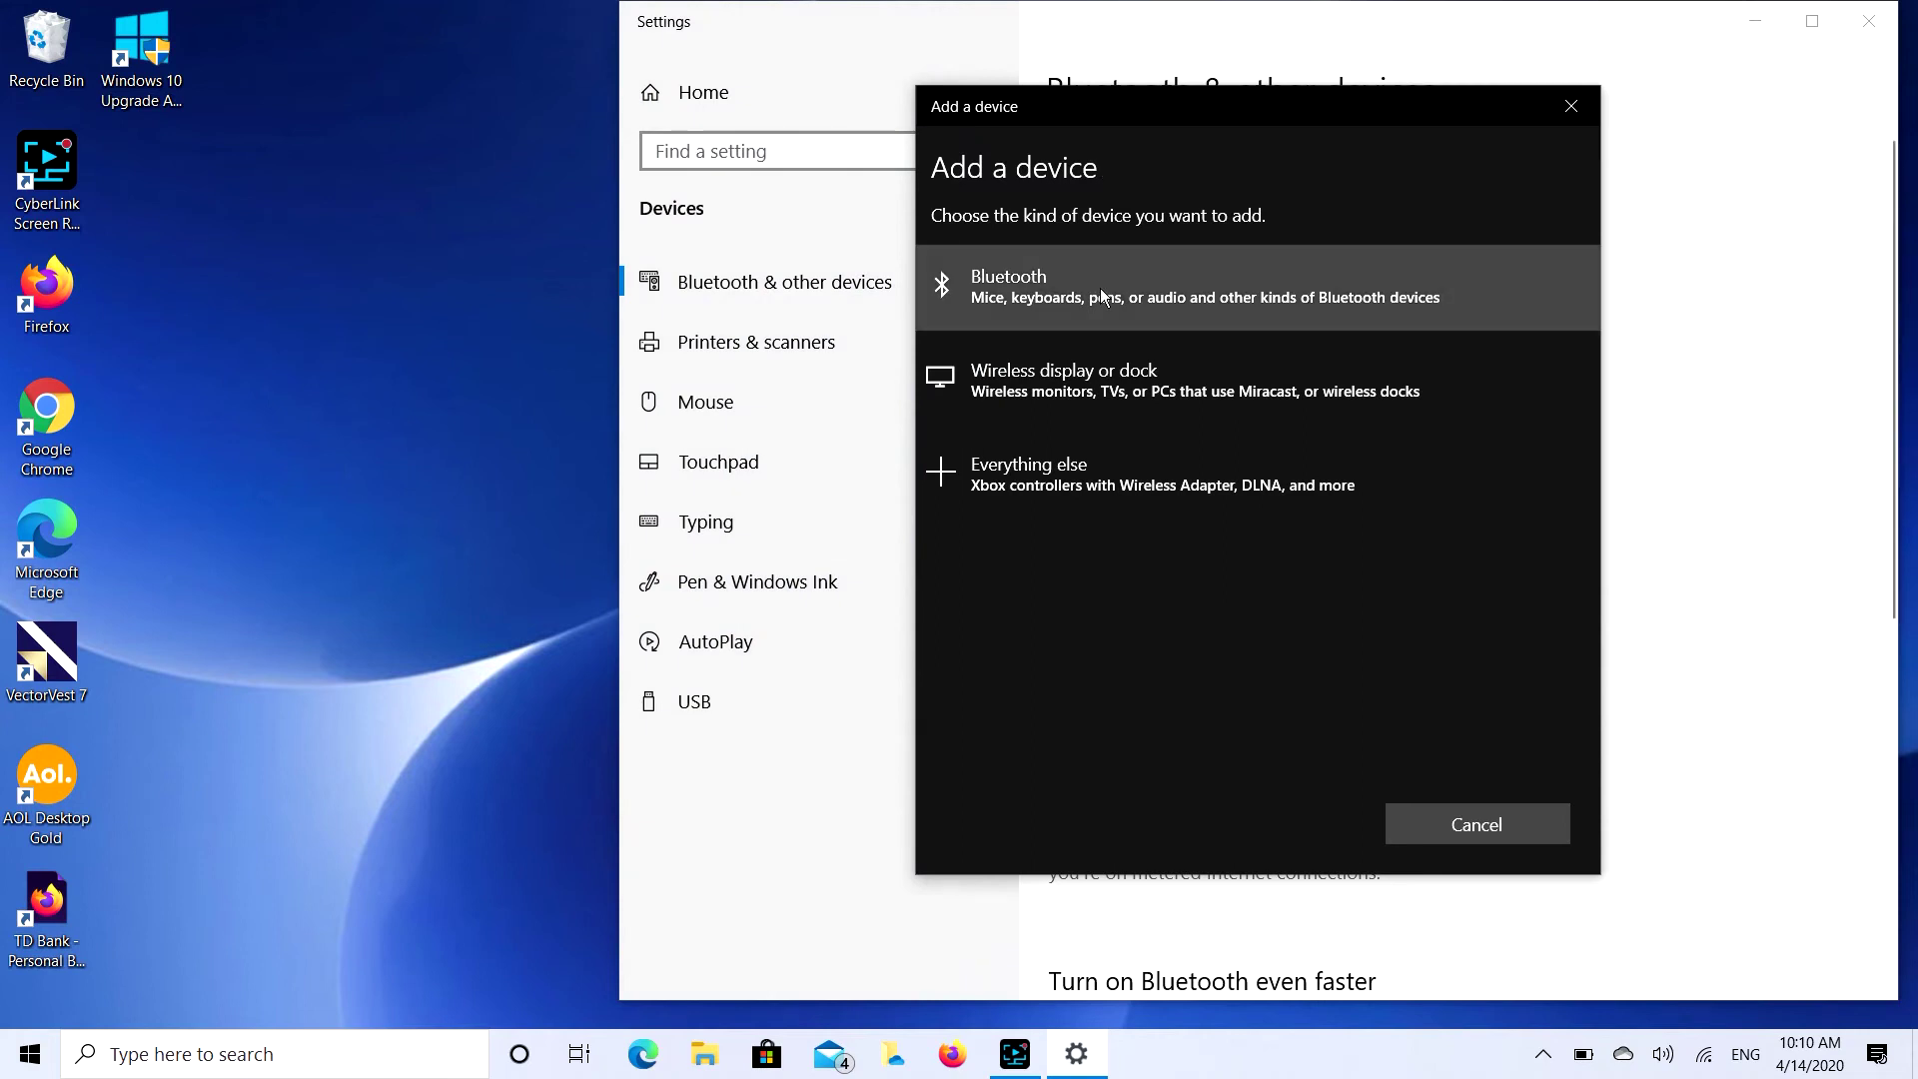
Choose the Bluetooth device type and pair the AirPods found in the scan
click(1100, 289)
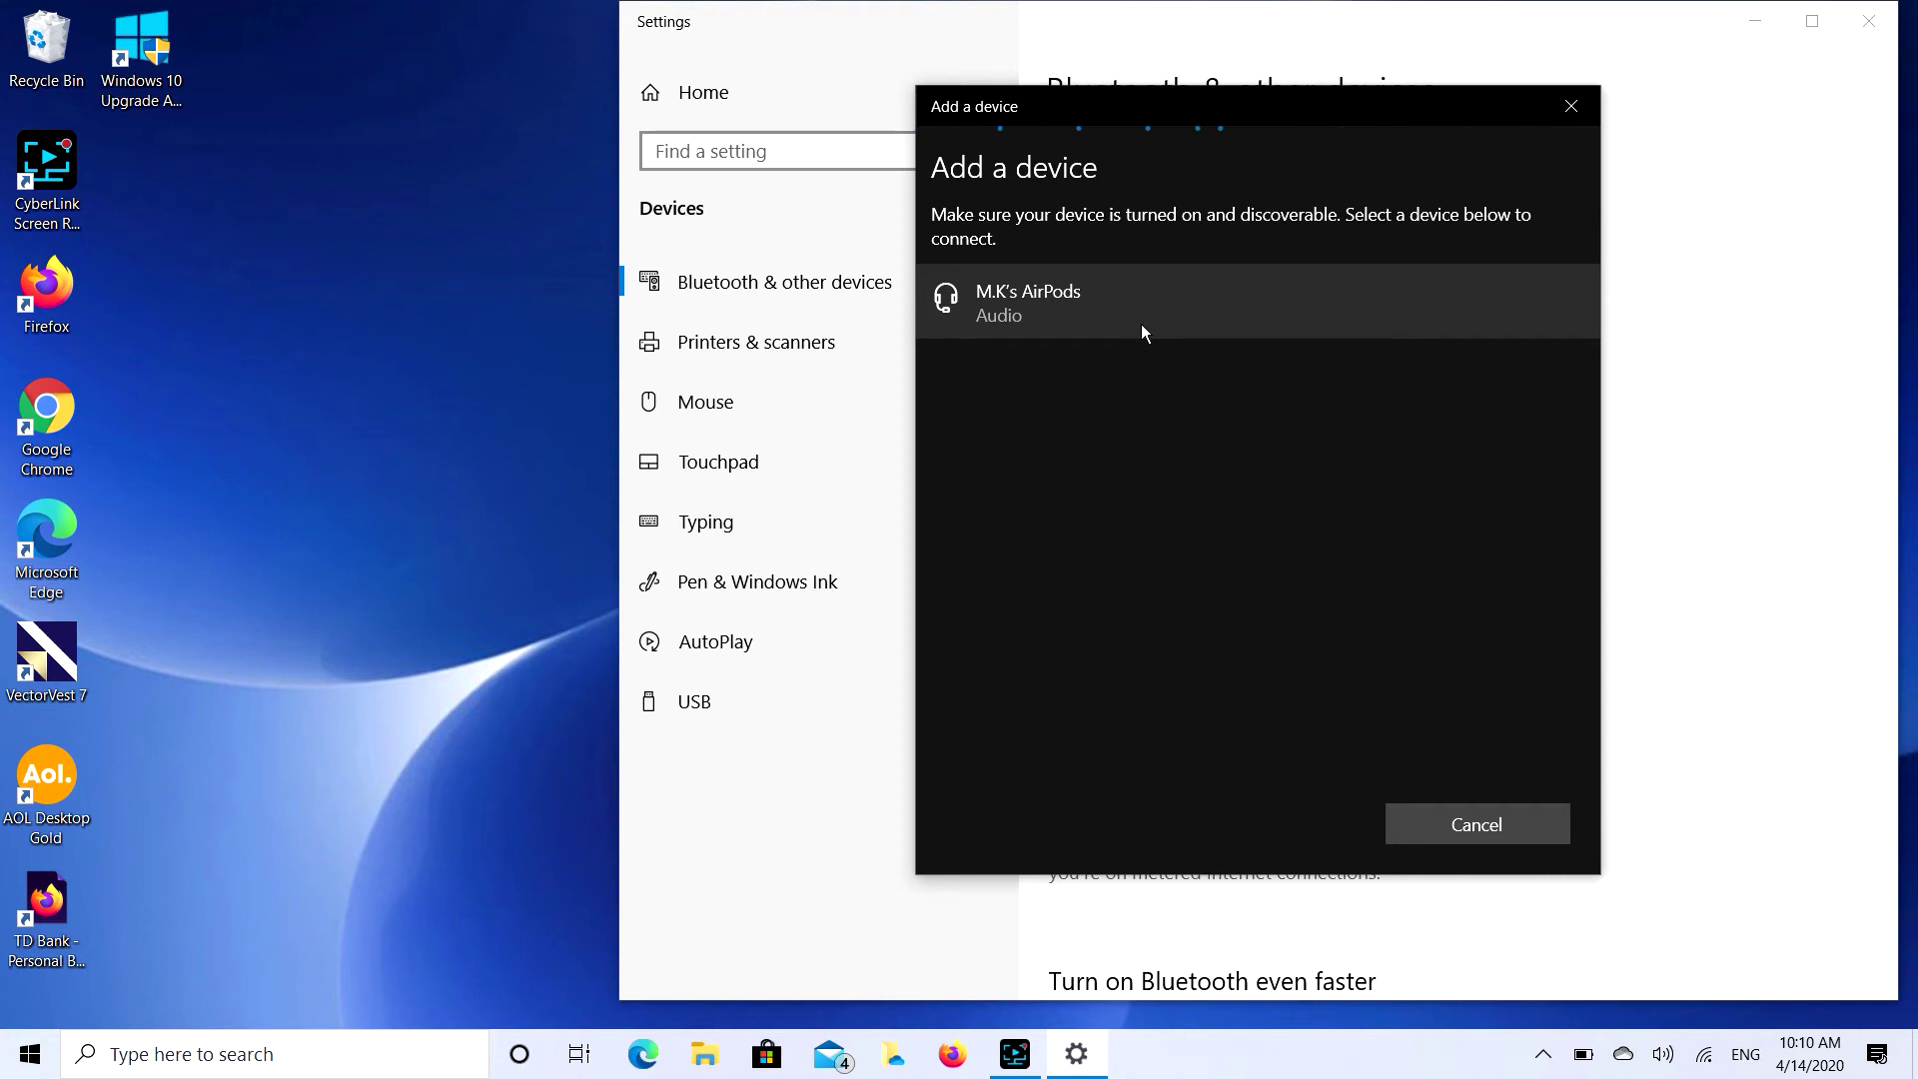
click(1098, 310)
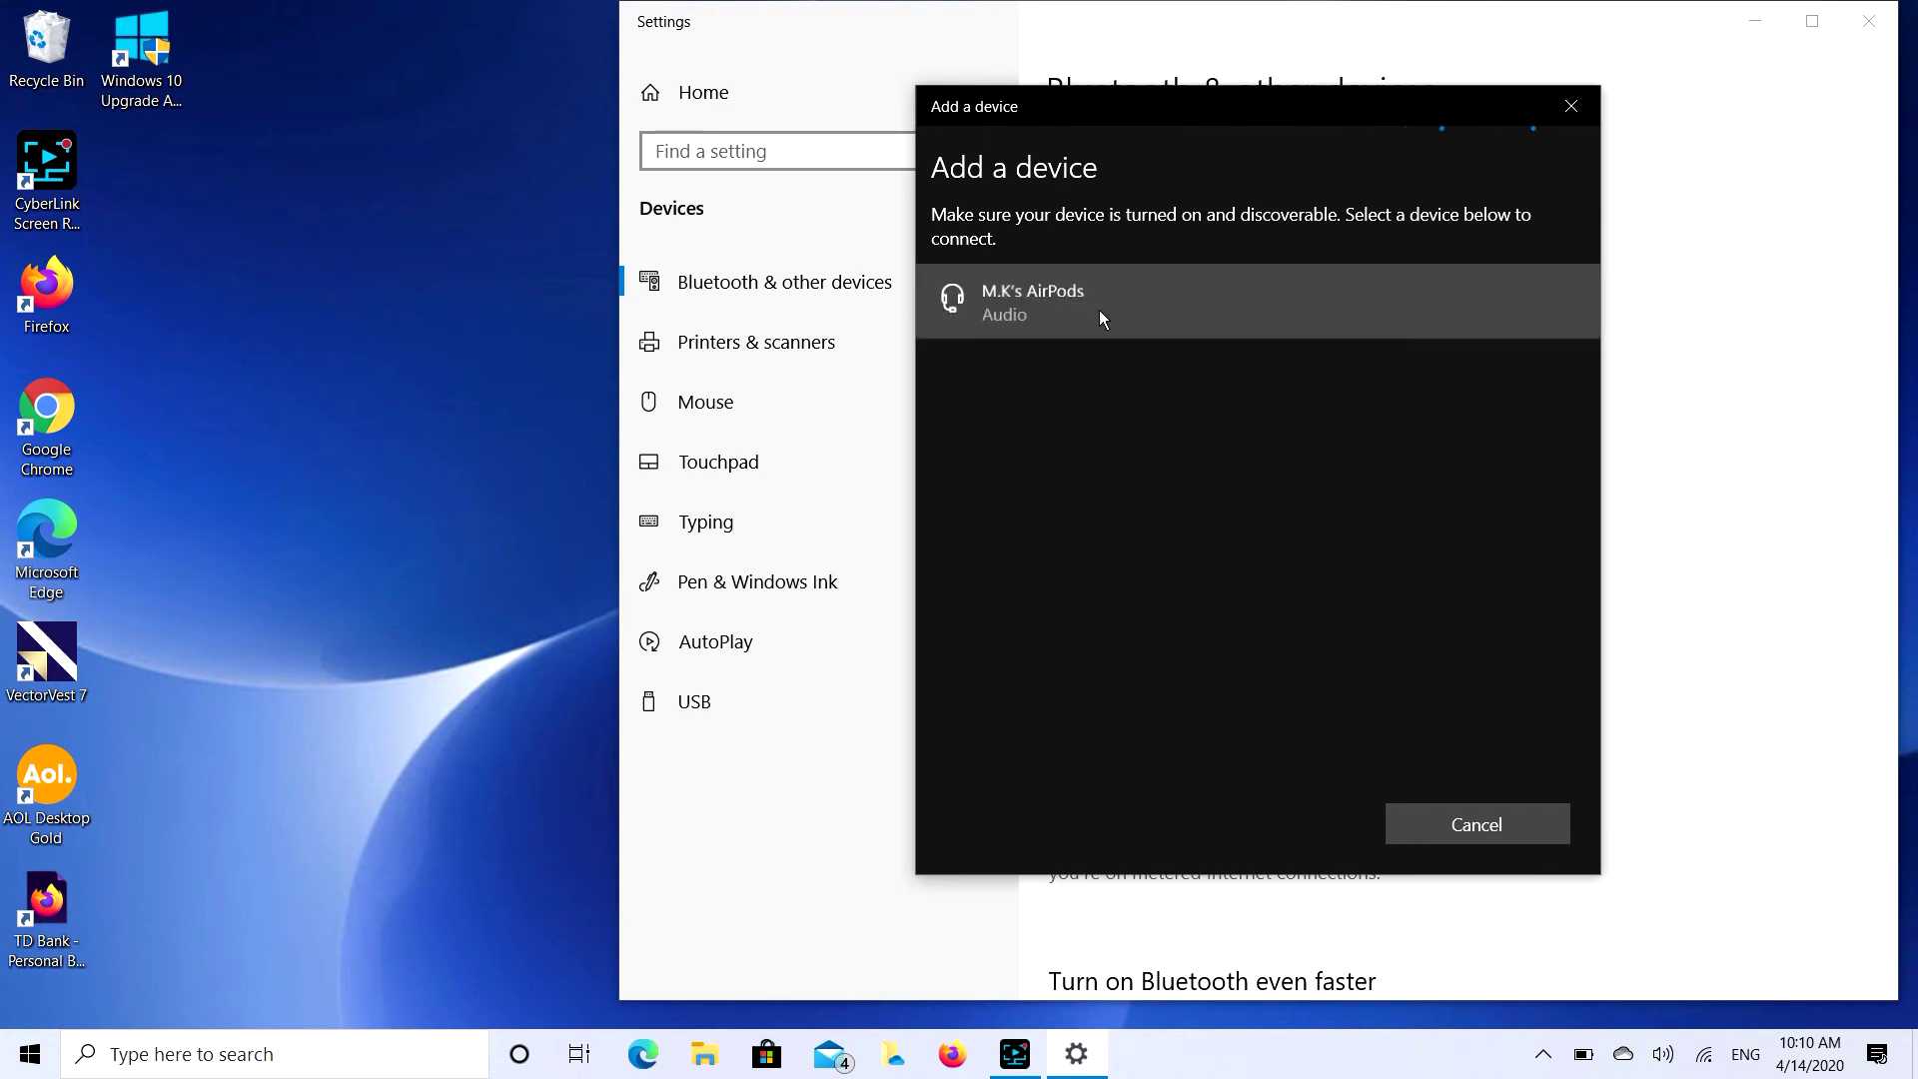